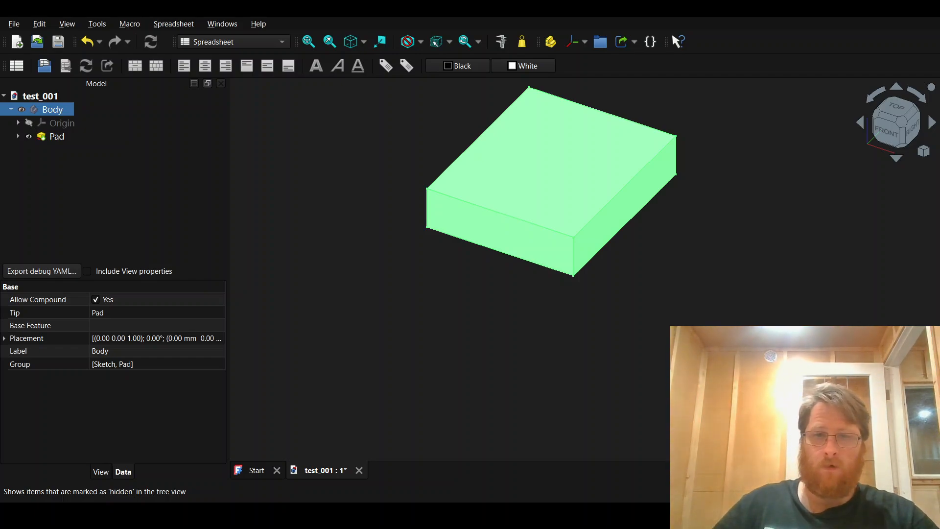
# Step: Create a new spreadsheet in the test_001 document
pyautogui.moveTo(657, 305); pyautogui.dragTo(639, 293, button='middle')
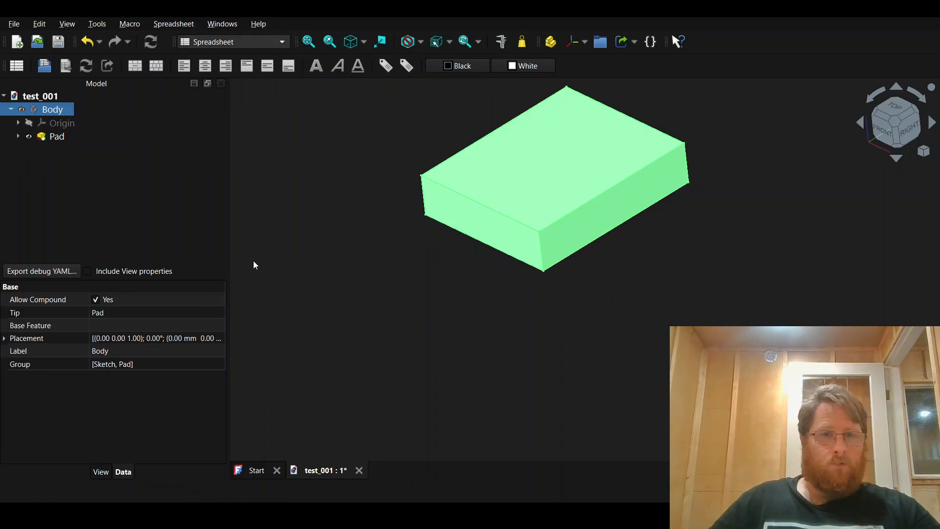
pyautogui.click(100, 222)
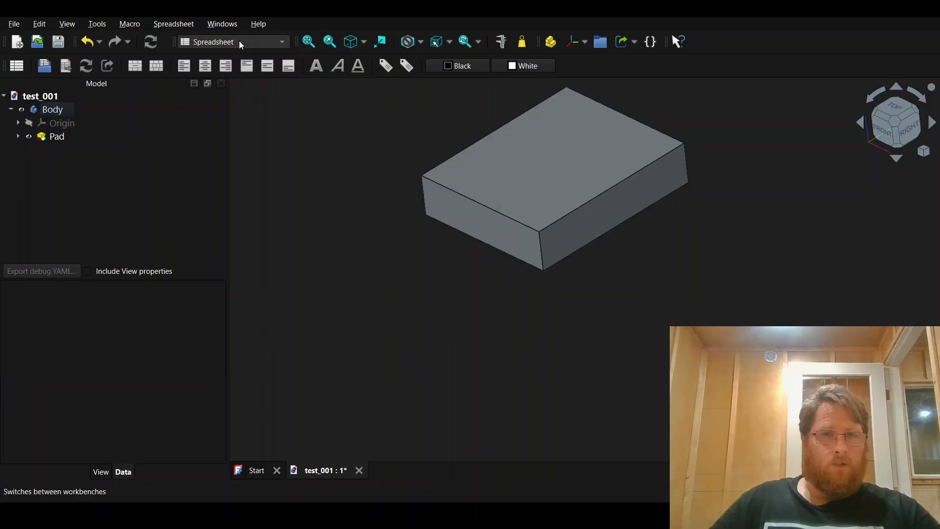
pyautogui.click(17, 66)
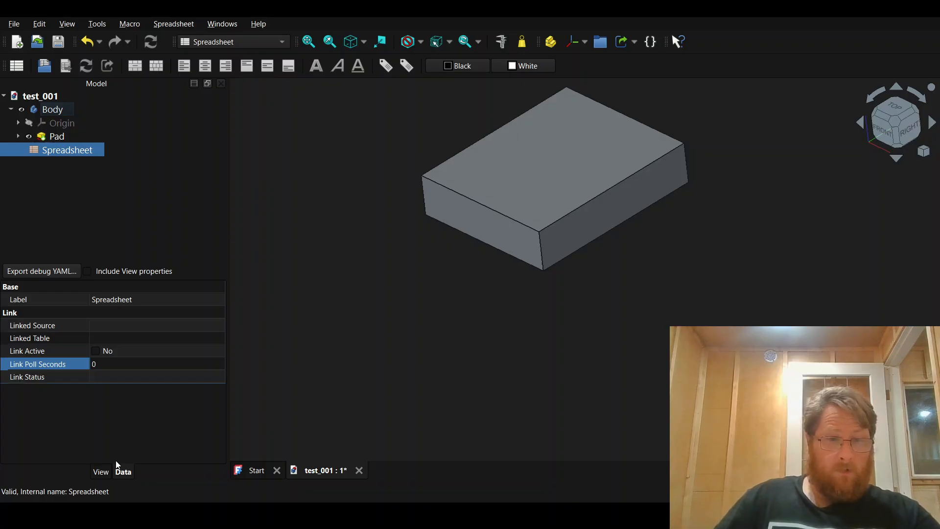
# Step: Review the new spreadsheet's view and data properties and open its Linked Source property for editing
pyautogui.click(101, 472)
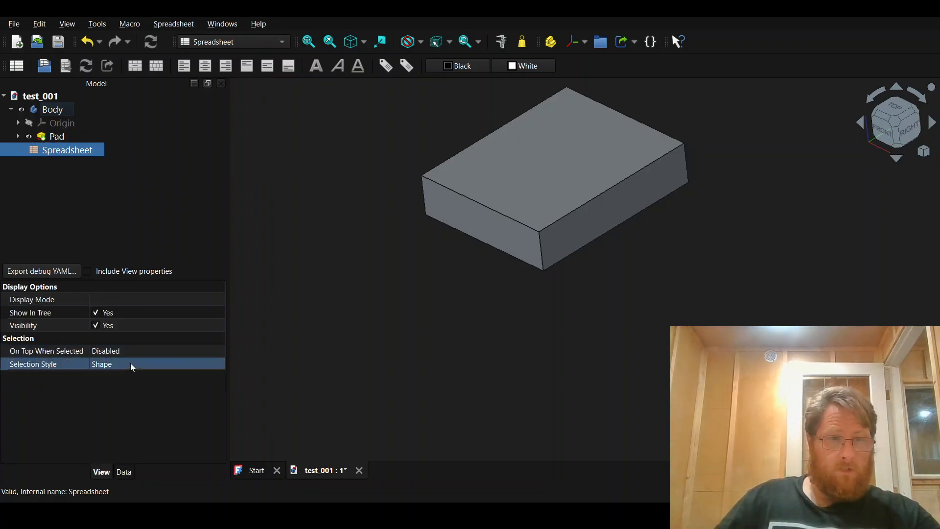
pyautogui.click(124, 472)
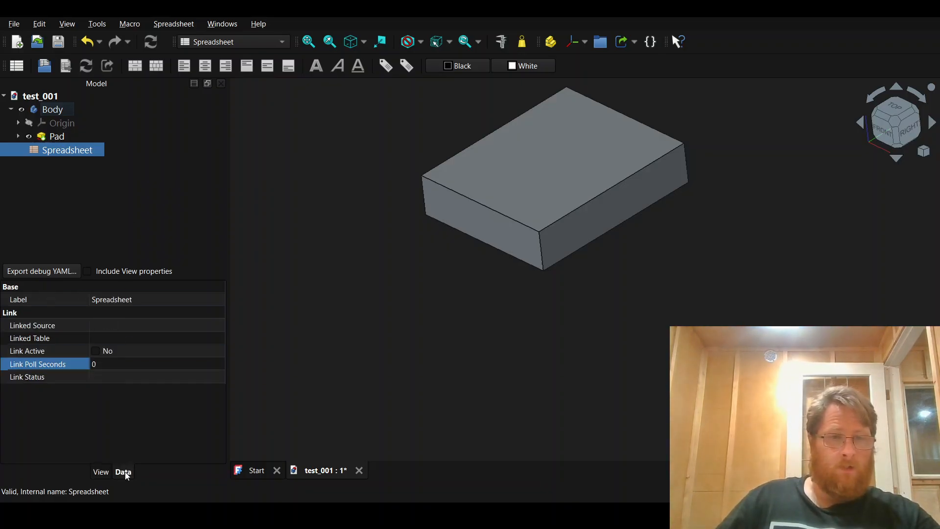
pyautogui.click(130, 328)
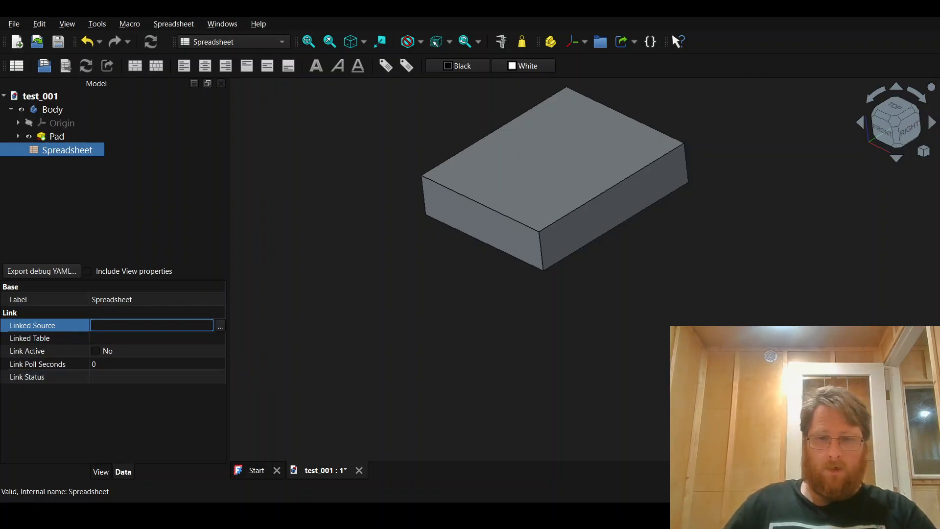
pyautogui.click(220, 326)
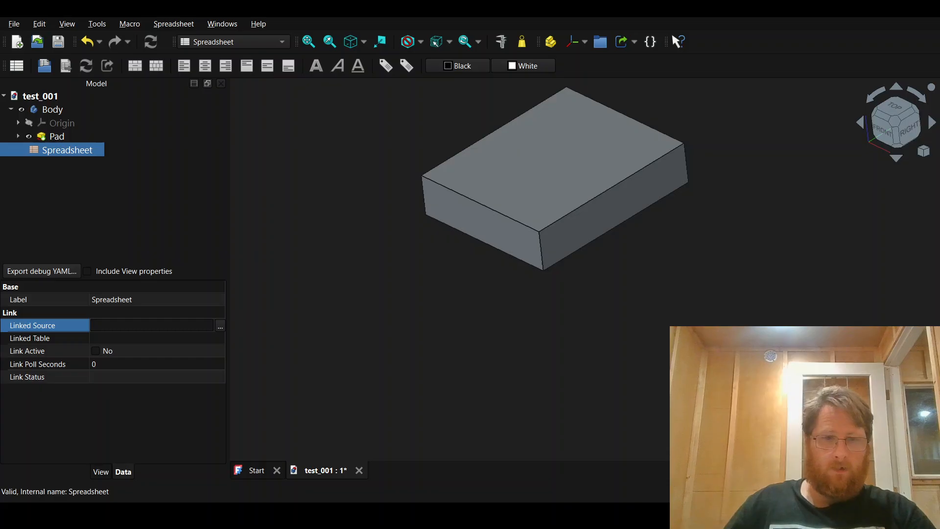
# Step: Switch to LibreOffice Calc and examine the contents of Sheet1 and Sheet2
pyautogui.hotkey('alt', 'Tab')
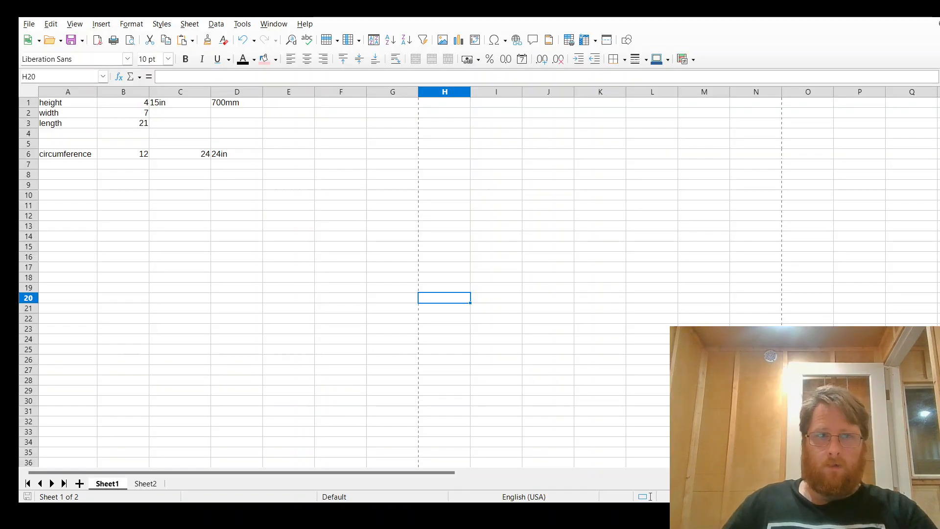
pyautogui.click(239, 185)
pyautogui.click(145, 484)
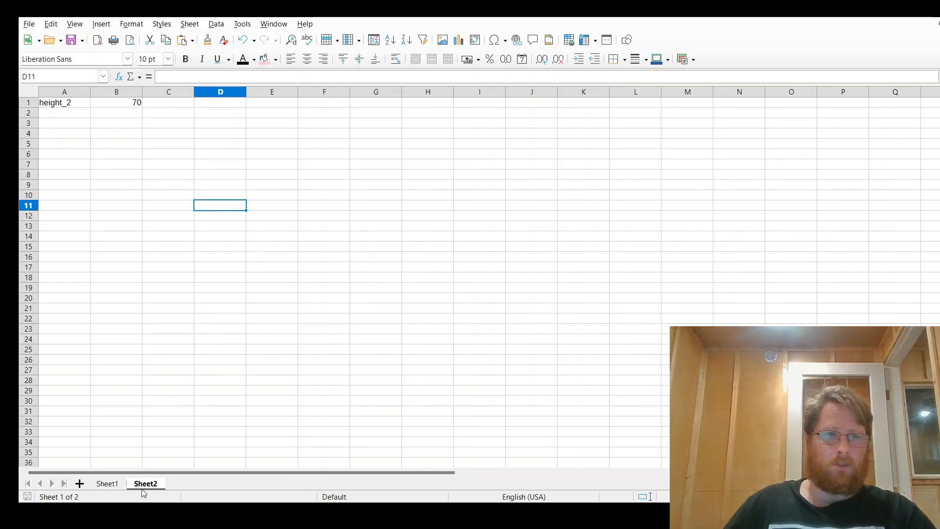
pyautogui.click(109, 485)
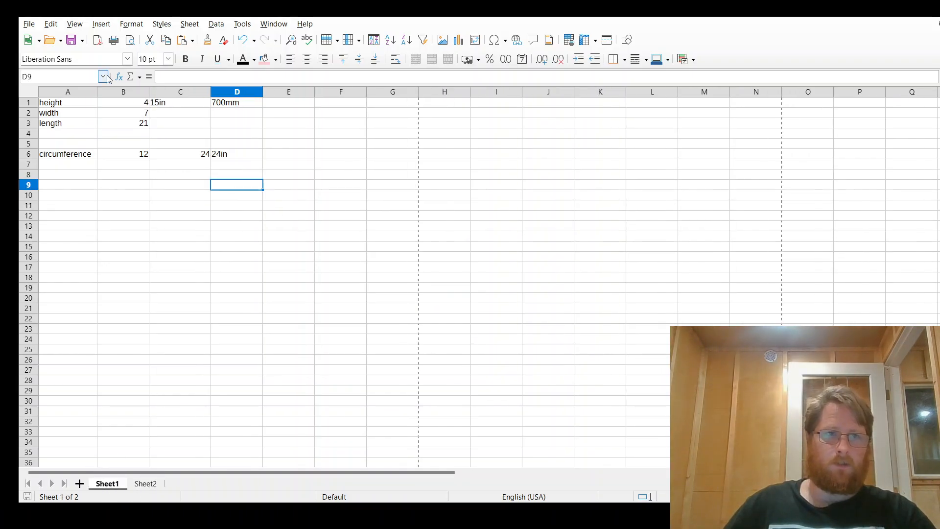
pyautogui.click(151, 485)
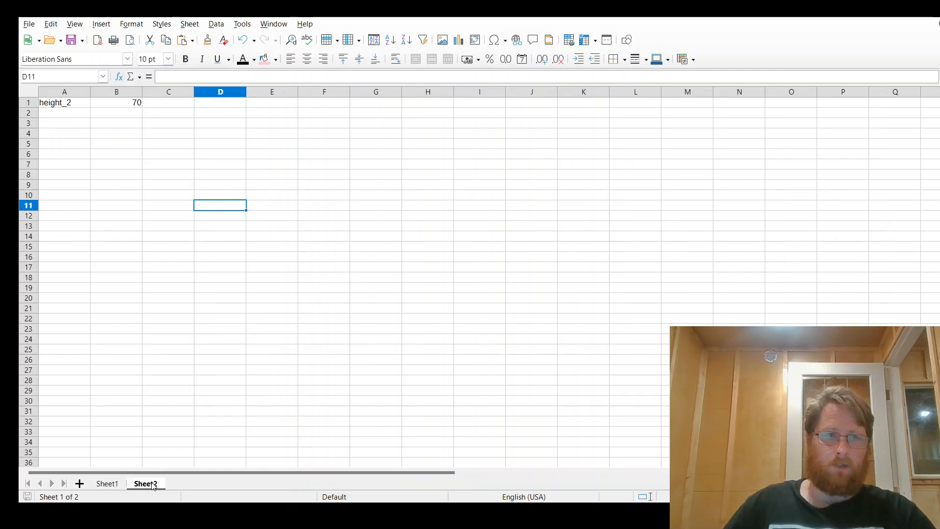
pyautogui.click(108, 484)
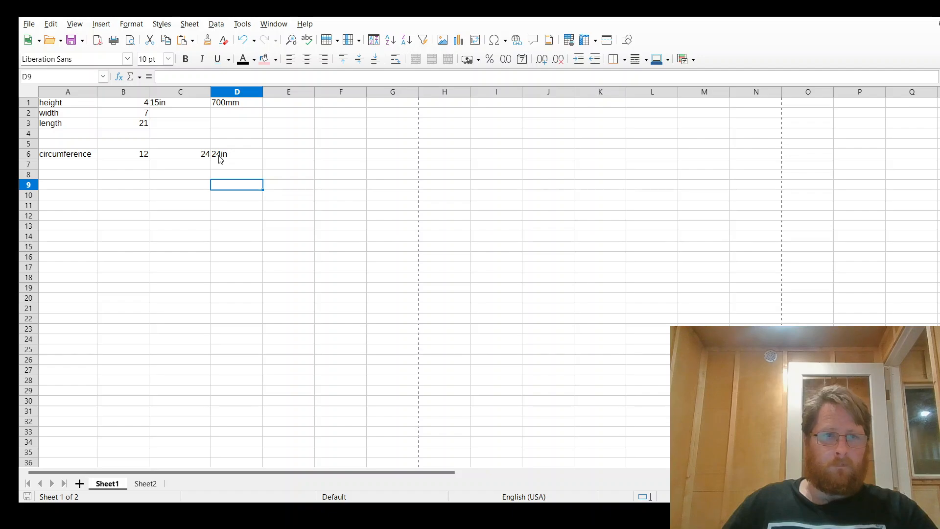
# Step: Examine the CONCATENATE formula in circumference cell D6 of Sheet1
pyautogui.click(239, 156)
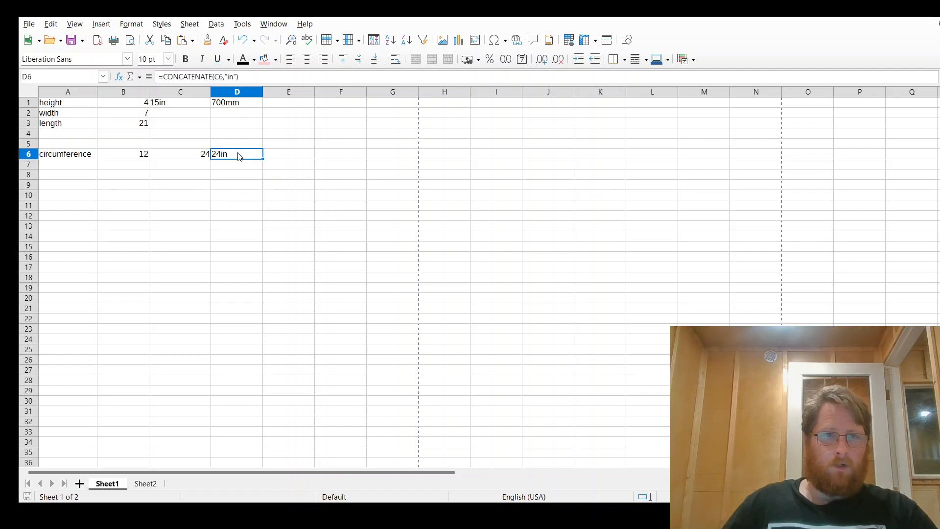
pyautogui.tripleClick(255, 77)
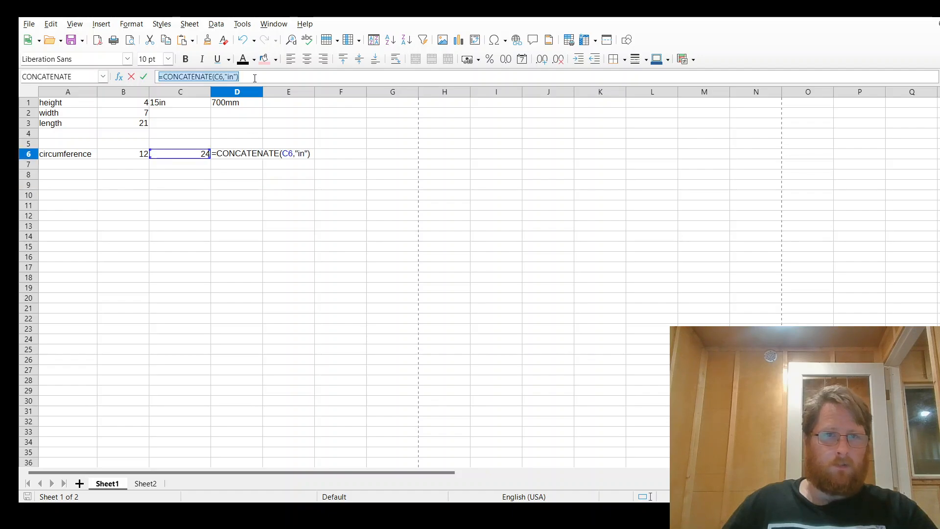
pyautogui.press('Escape')
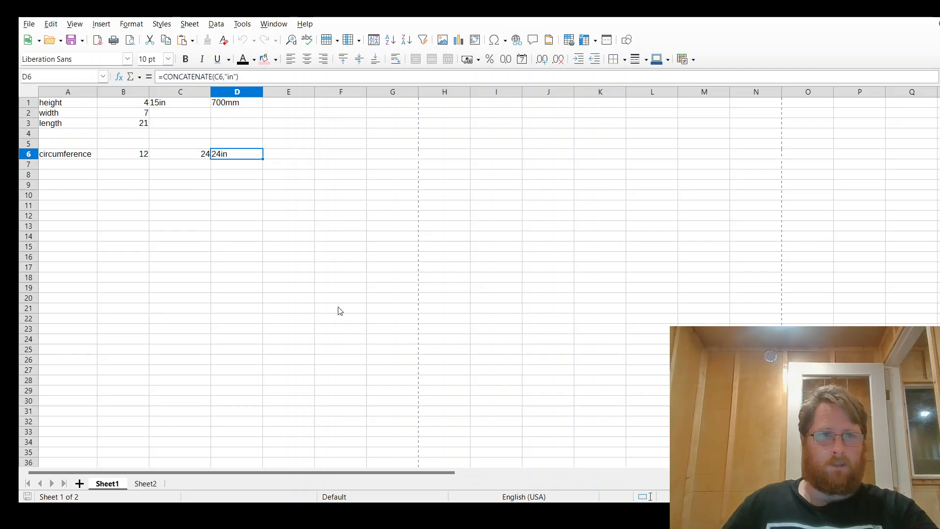
pyautogui.click(282, 240)
pyautogui.click(252, 154)
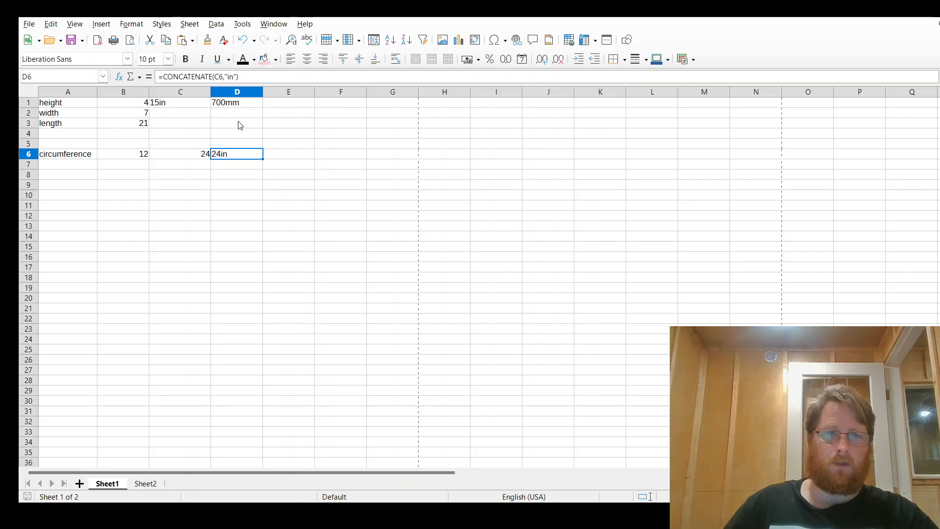
# Step: Examine how the units are written in height cells D1 and C1
pyautogui.click(237, 102)
pyautogui.click(190, 76)
pyautogui.doubleClick(190, 76)
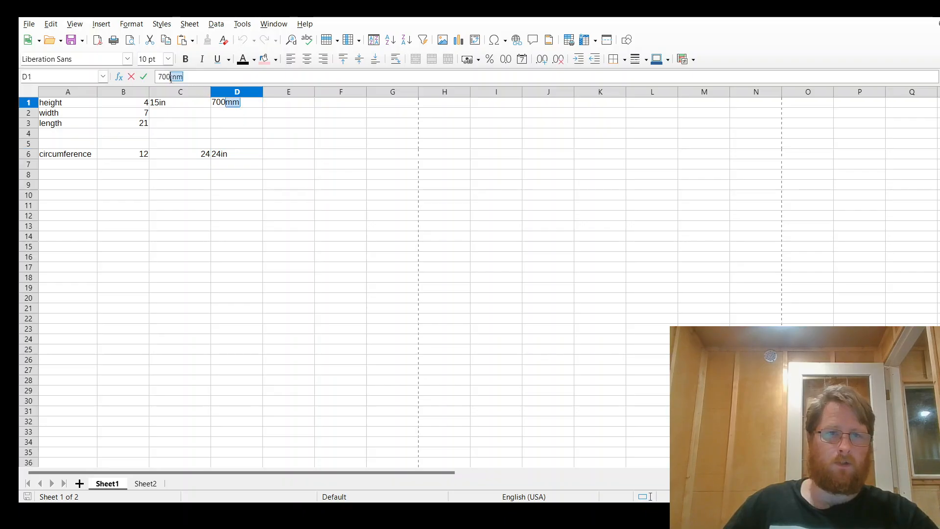
pyautogui.click(182, 104)
pyautogui.click(183, 78)
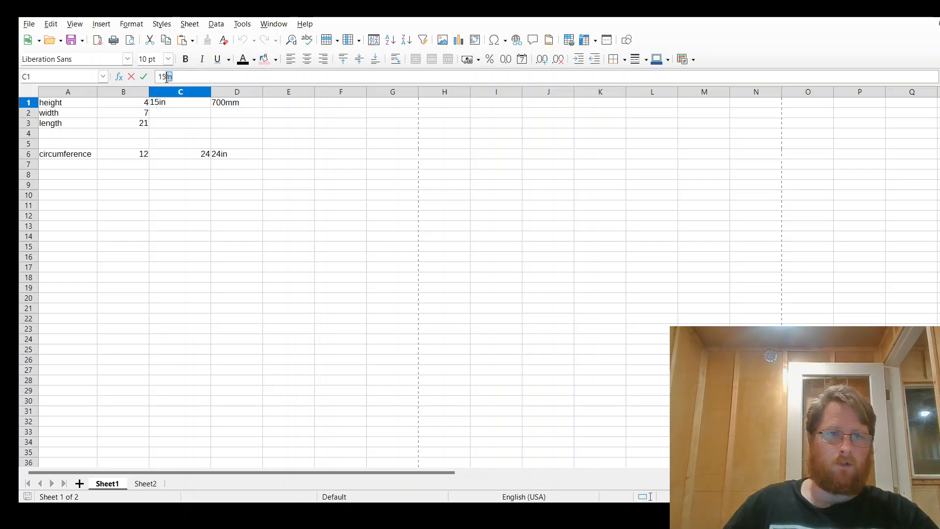
# Step: Change the unit text in cell D6's CONCATENATE formula to "mm"
pyautogui.click(225, 187)
pyautogui.click(228, 146)
pyautogui.click(227, 155)
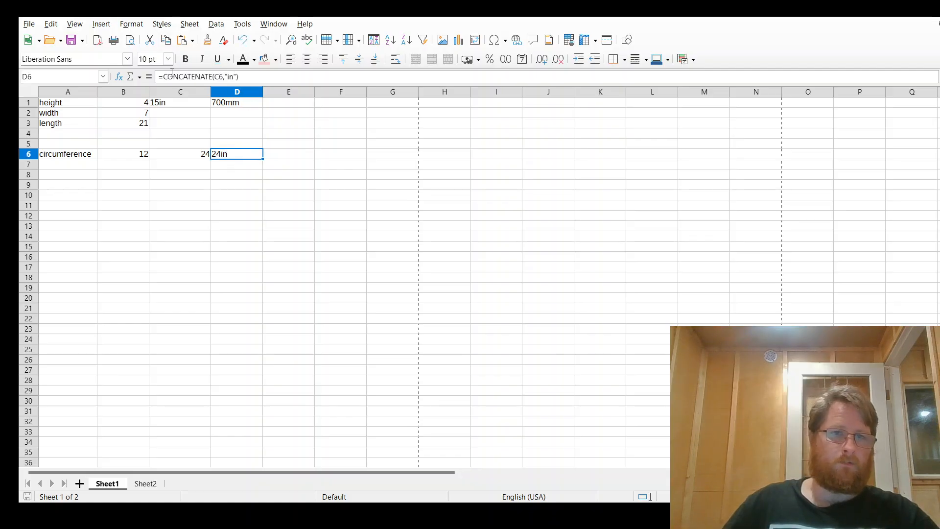
pyautogui.click(265, 175)
pyautogui.click(237, 147)
pyautogui.click(234, 155)
pyautogui.doubleClick(231, 77)
pyautogui.write('mm')
pyautogui.press('Return')
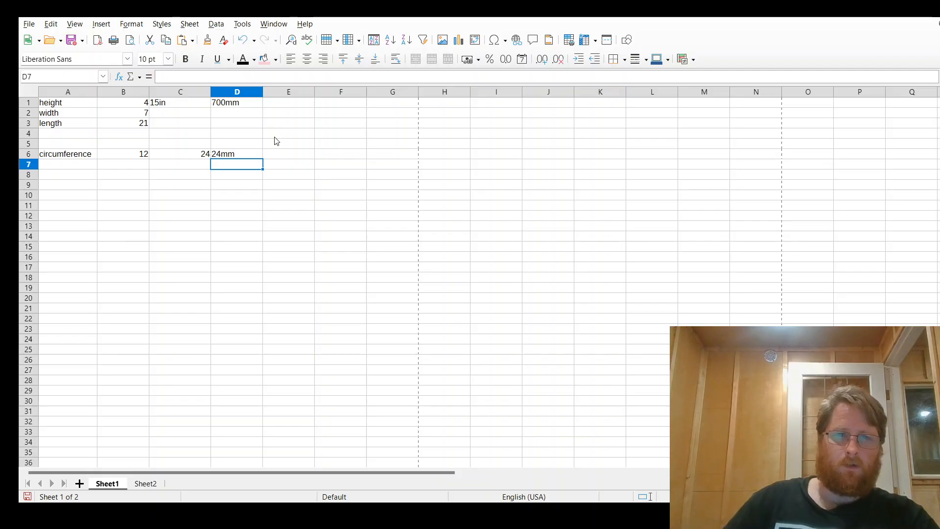
pyautogui.click(245, 156)
pyautogui.click(278, 175)
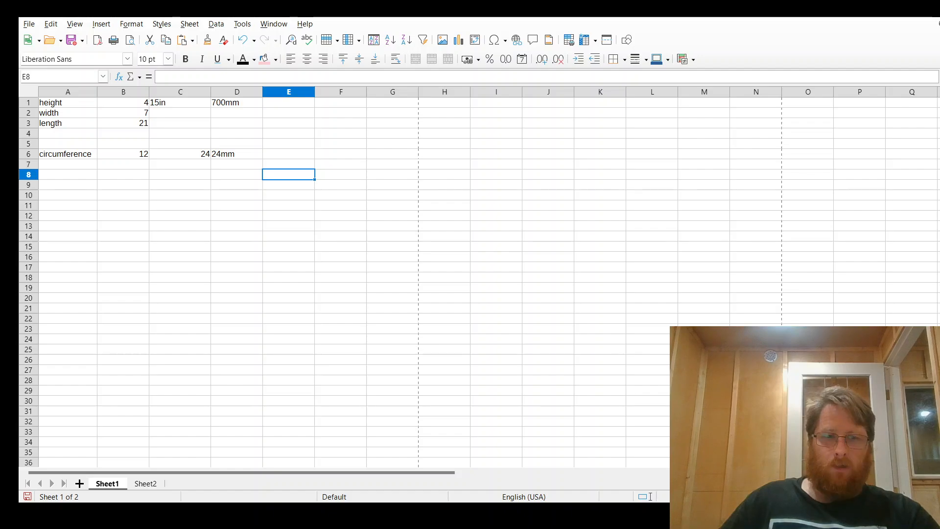
# Step: Switch to FreeCAD, set the spreadsheet's linked source to test_001.ods and activate the link
pyautogui.hotkey('alt', 'Tab')
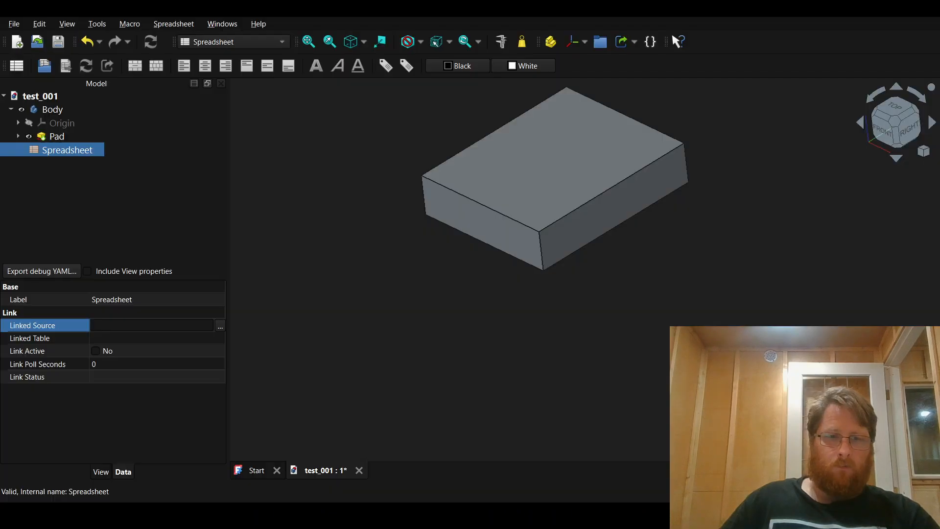
pyautogui.click(221, 326)
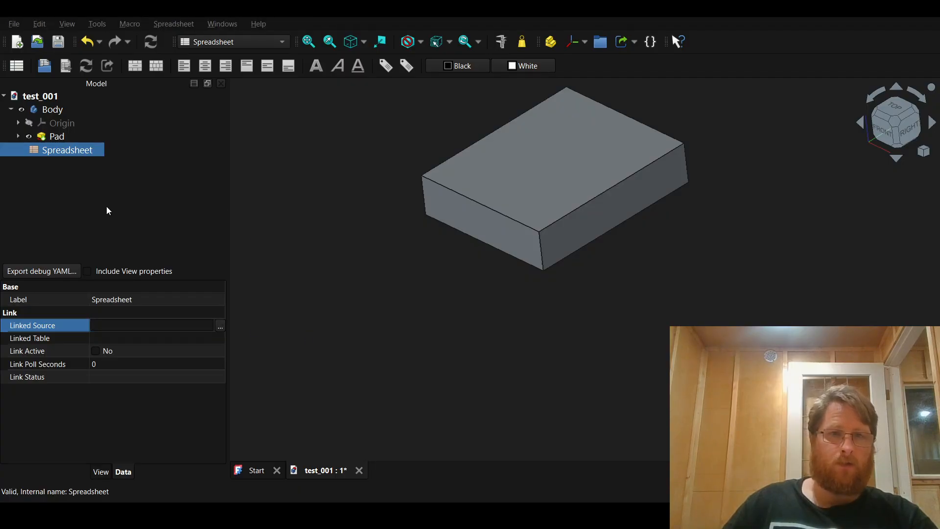
pyautogui.click(568, 414)
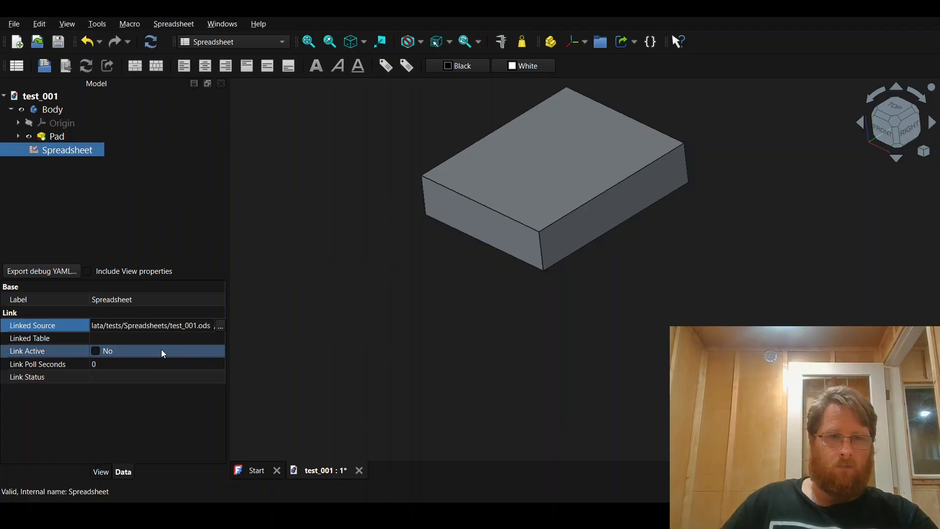
pyautogui.click(95, 352)
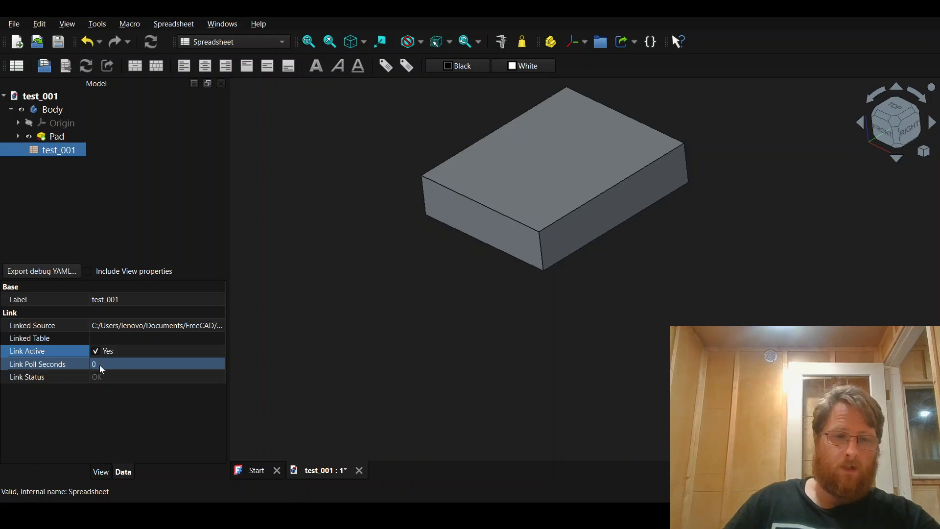
# Step: Set the spreadsheet's link poll interval to 1 second and leave the linked table empty
pyautogui.click(99, 365)
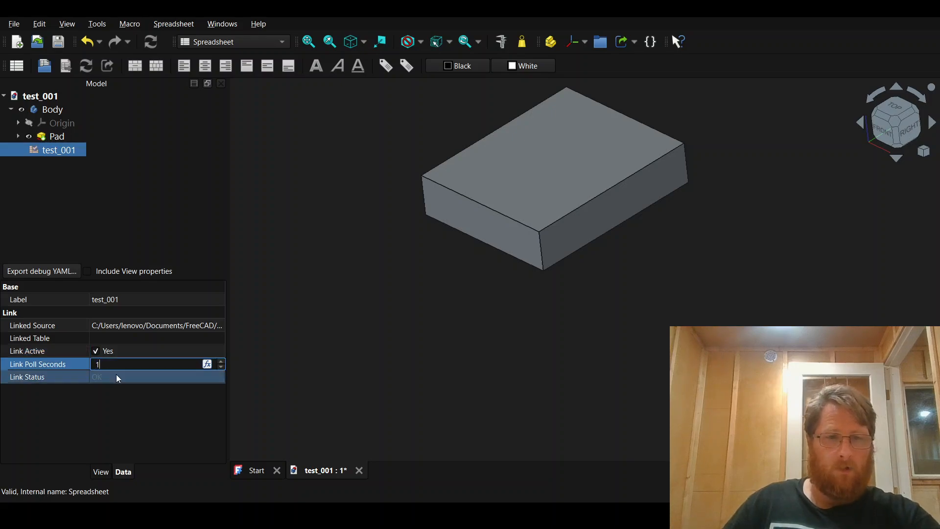
pyautogui.write('1')
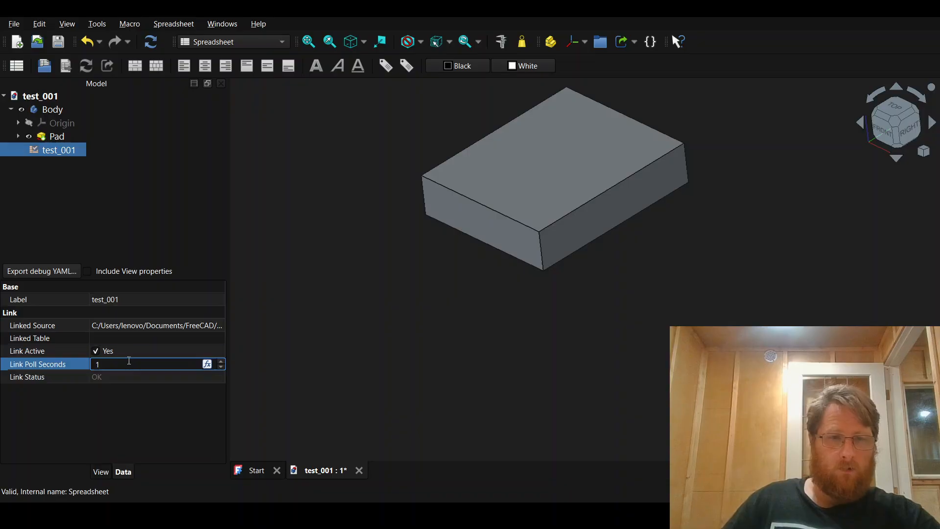
pyautogui.click(169, 340)
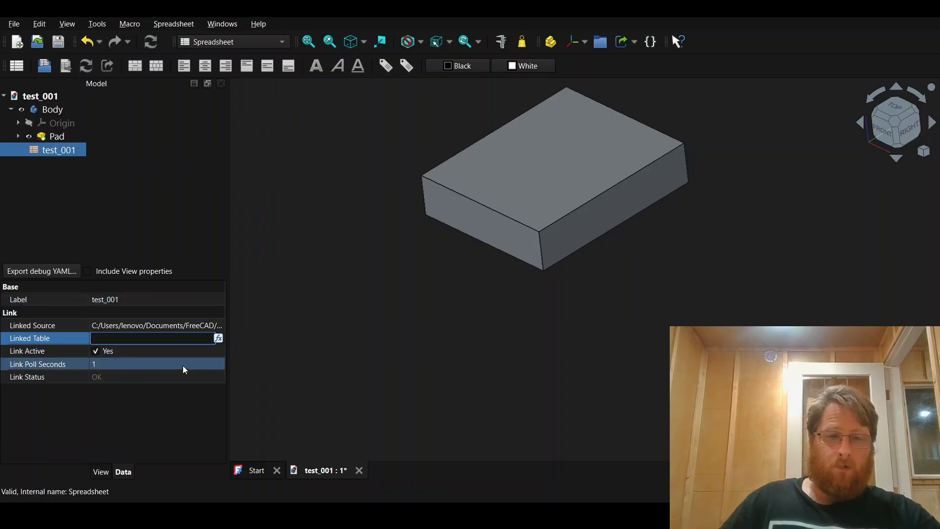
pyautogui.click(172, 411)
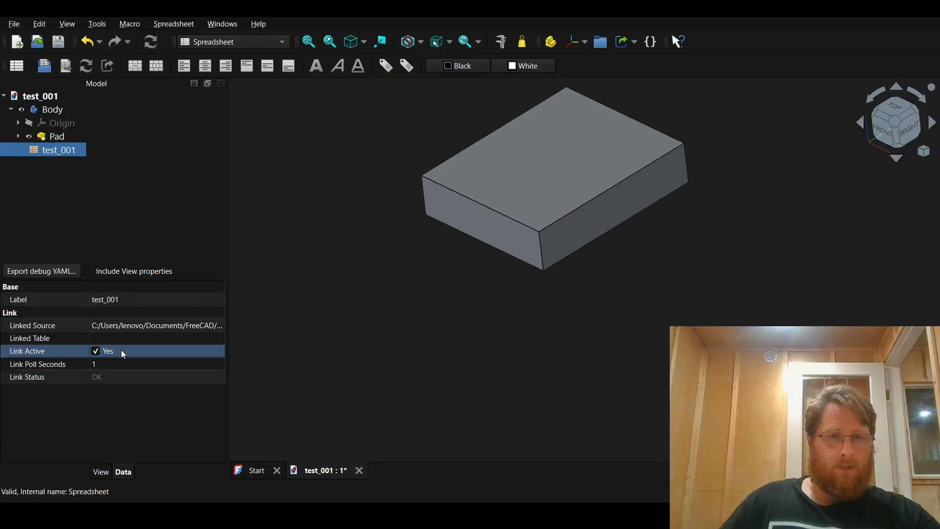
# Step: Open the linked test_001 spreadsheet and compare its unit cells with cells D1 and D6 in LibreOffice Calc
pyautogui.doubleClick(60, 151)
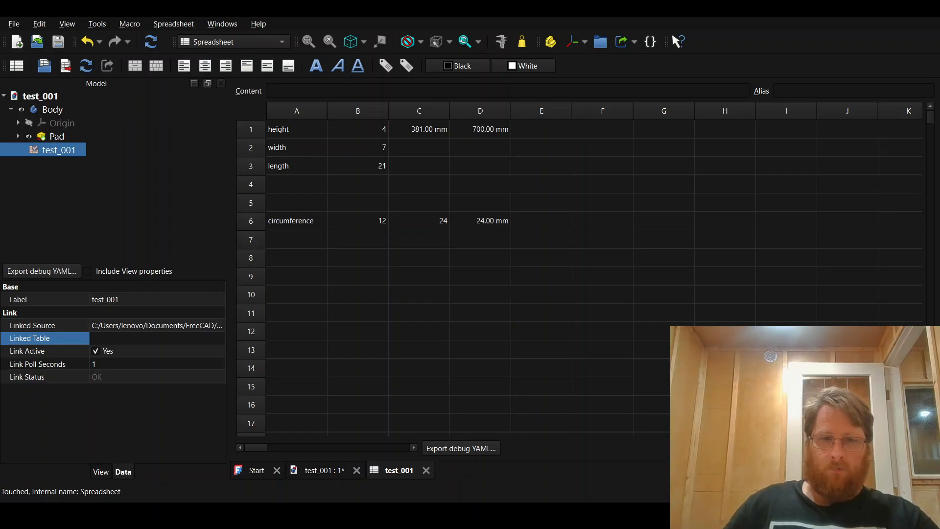
pyautogui.hotkey('alt', 'Tab')
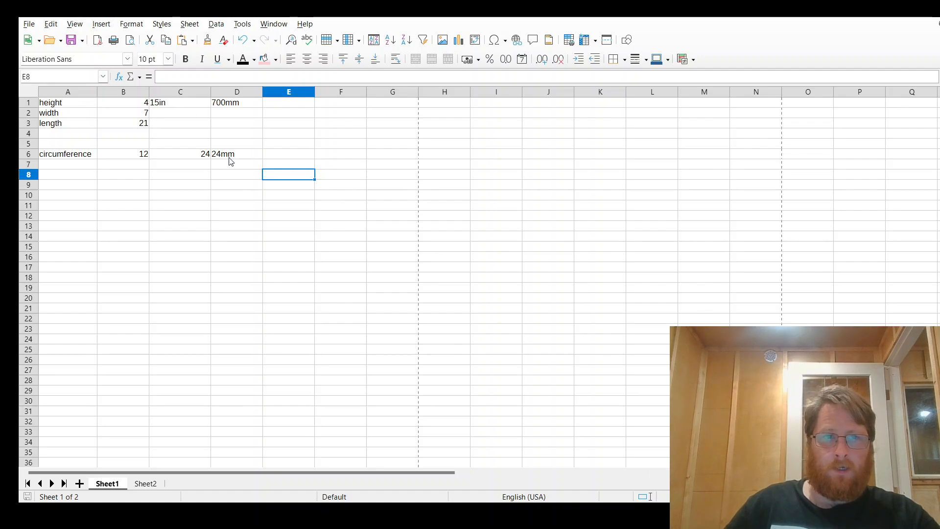
pyautogui.click(225, 106)
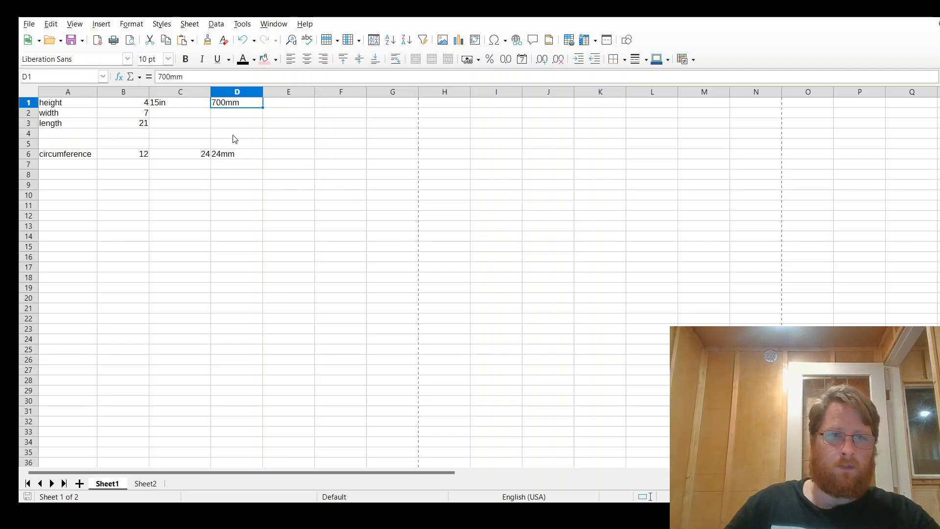
pyautogui.click(234, 156)
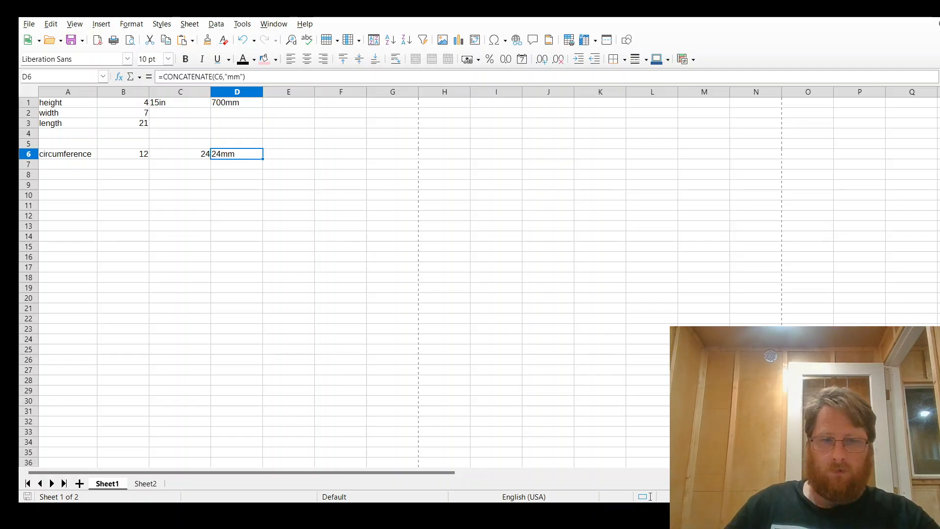
pyautogui.hotkey('alt', 'Tab')
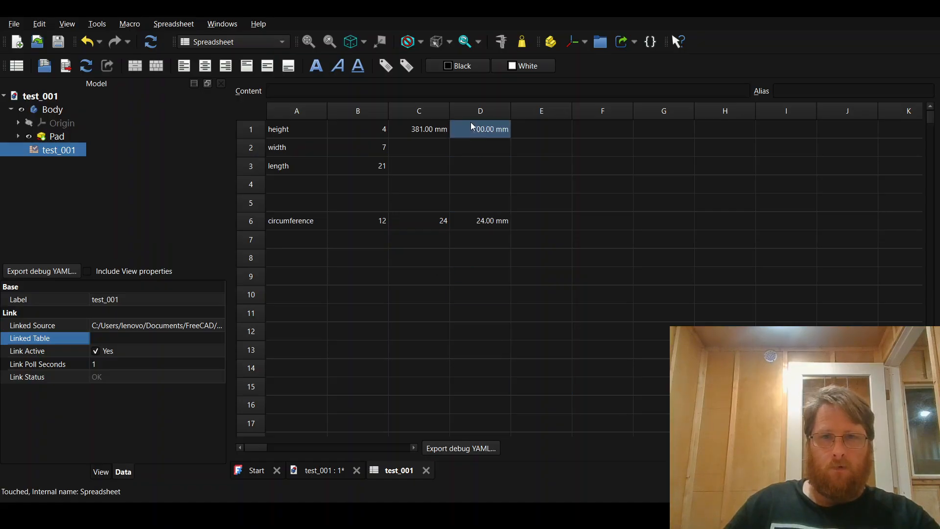
pyautogui.click(429, 131)
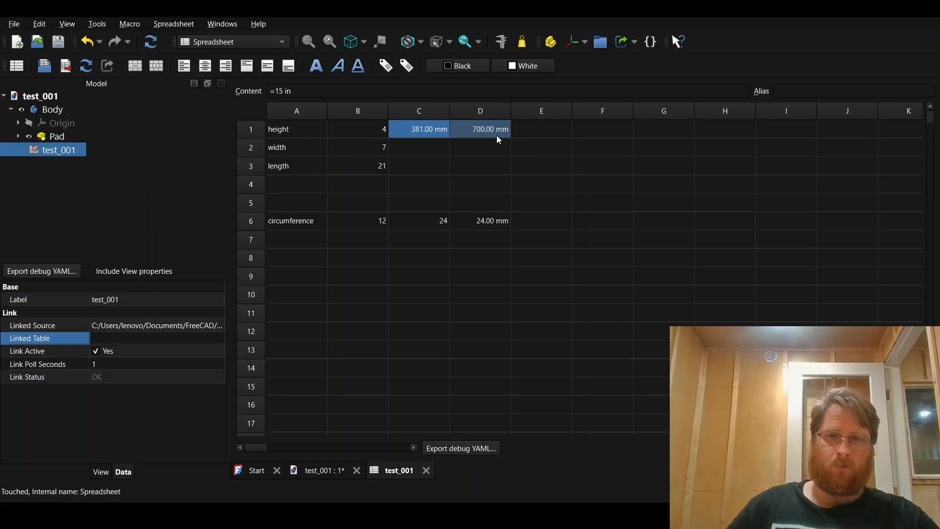
# Step: Inspect cell D6's content and set the spreadsheet's linked table to Sheet2, keeping the link active
pyautogui.click(497, 227)
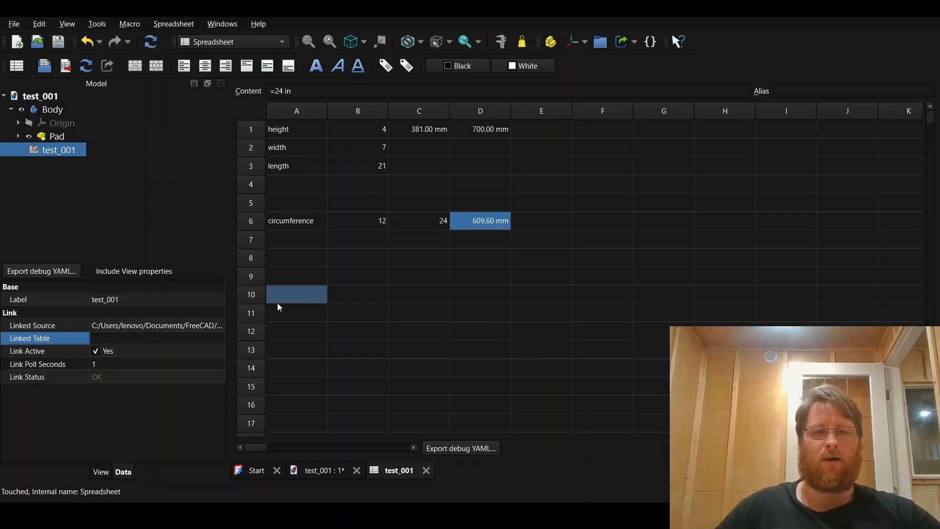
pyautogui.click(165, 338)
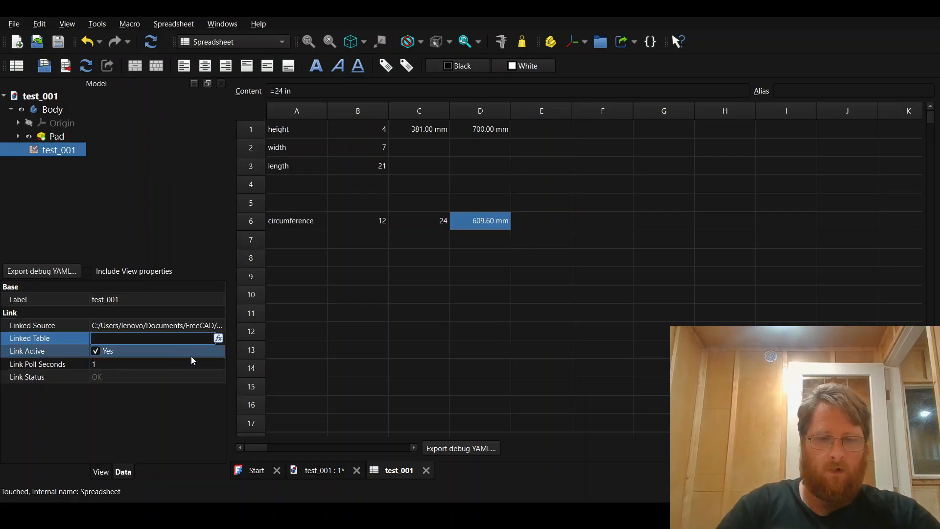
pyautogui.write('Shee')
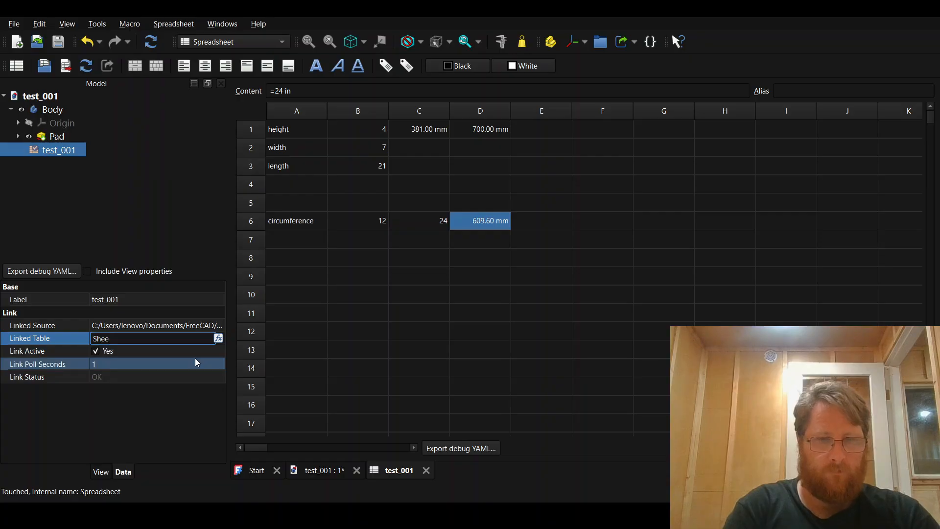
pyautogui.write('t')
pyautogui.press('Return')
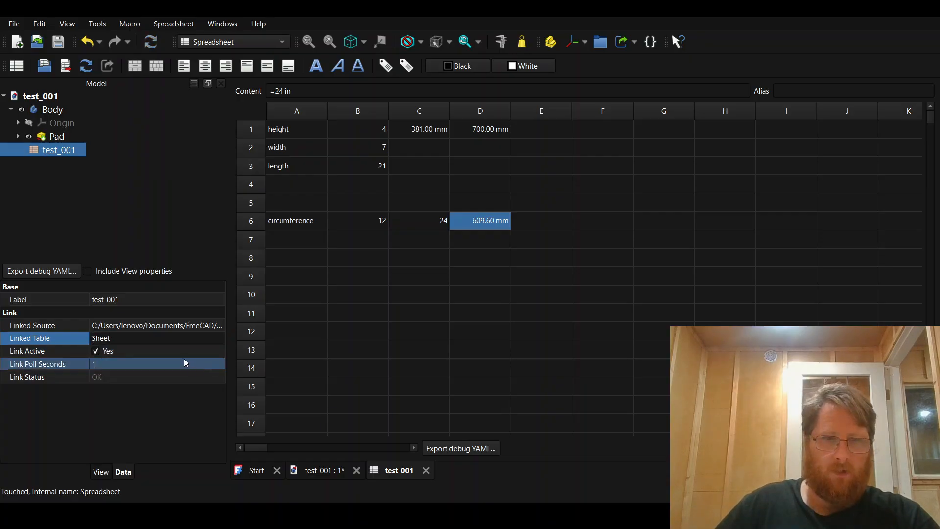
pyautogui.click(139, 338)
pyautogui.press('End')
pyautogui.write('2')
pyautogui.press('Return')
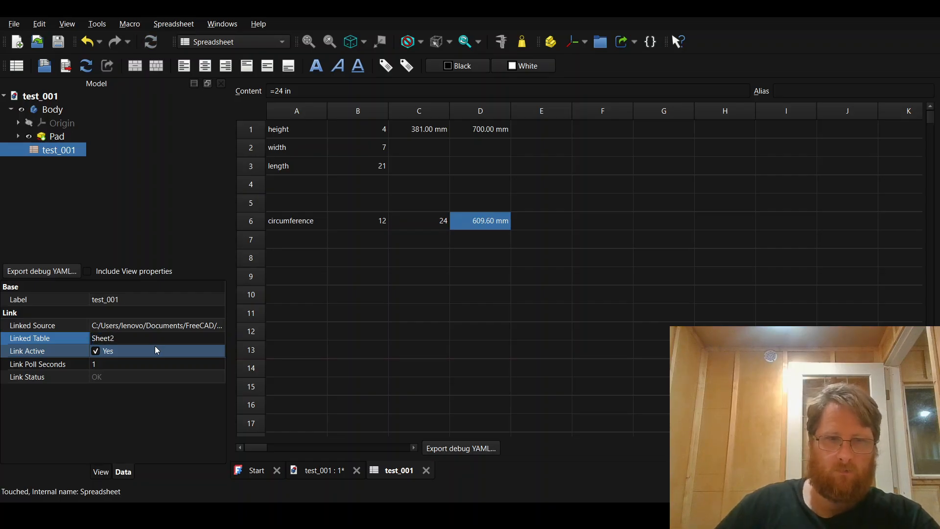
pyautogui.click(164, 377)
pyautogui.click(113, 353)
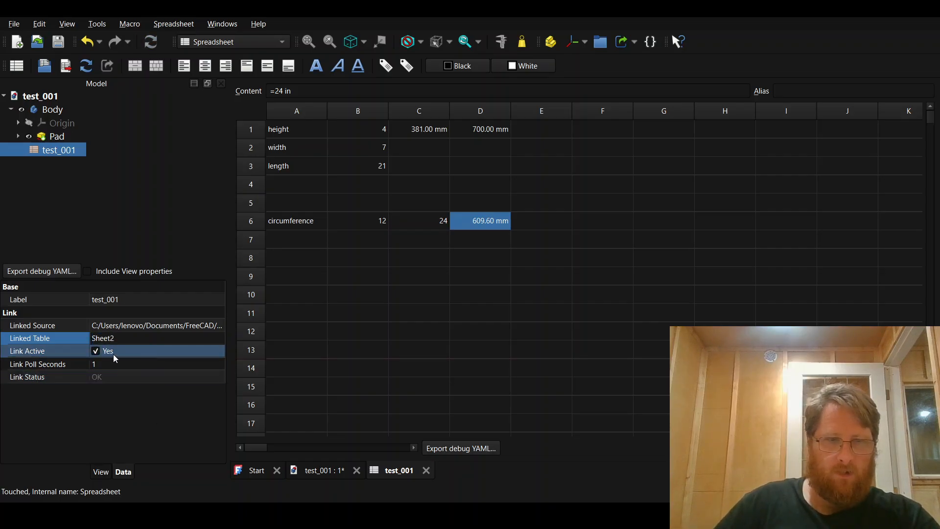
pyautogui.click(207, 327)
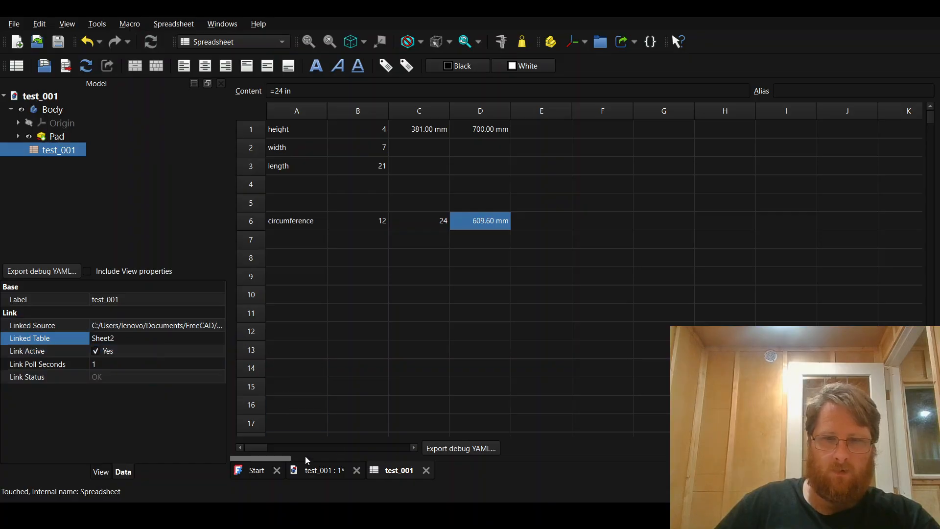
pyautogui.click(134, 351)
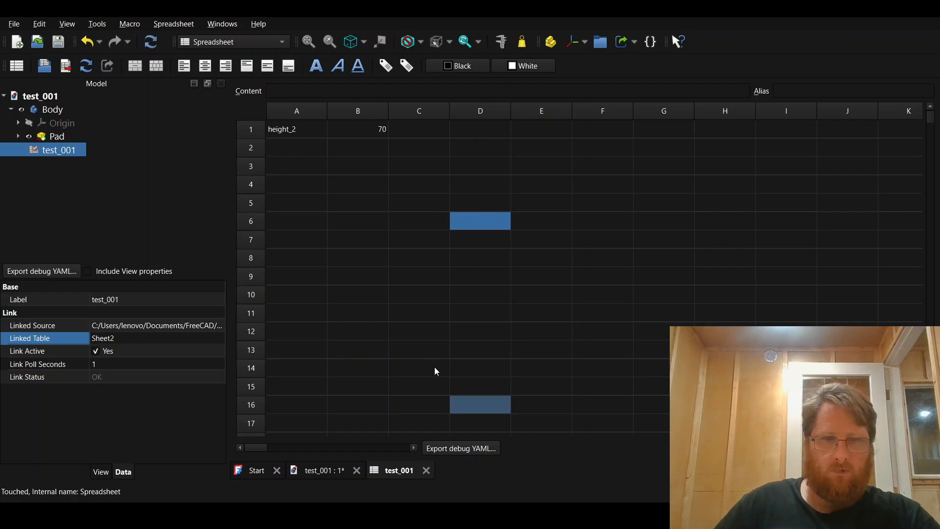
# Step: Switch to LibreOffice Calc and compare cells A1 and B1 on Sheet2 with the linked FreeCAD spreadsheet
pyautogui.click(362, 168)
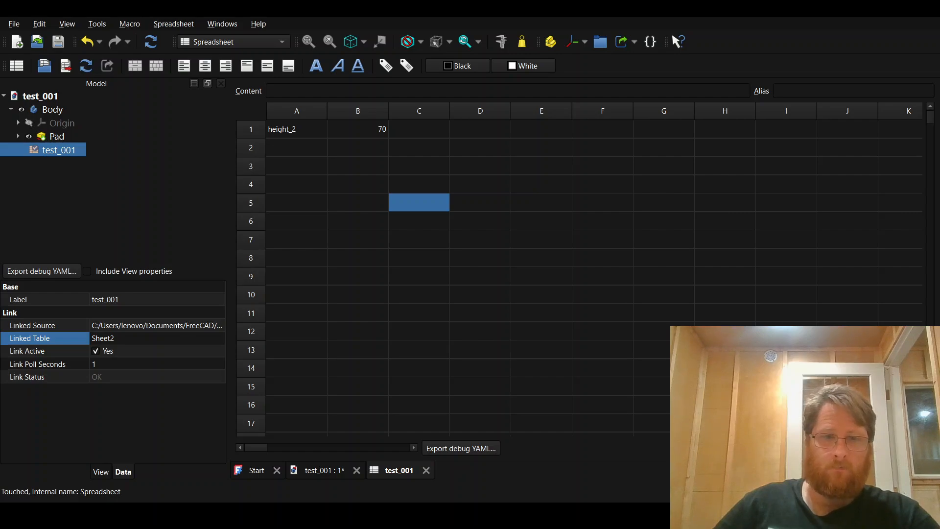
pyautogui.hotkey('alt', 'Tab')
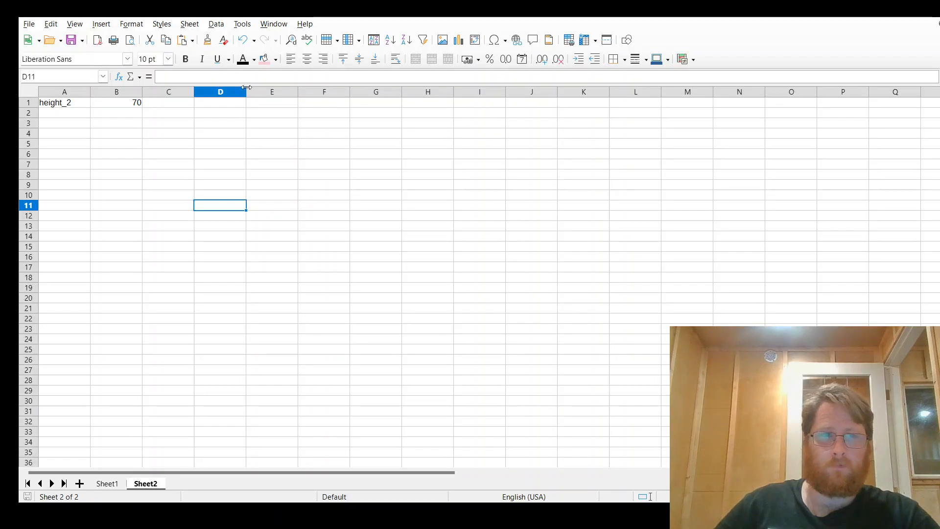
pyautogui.click(57, 103)
pyautogui.click(115, 103)
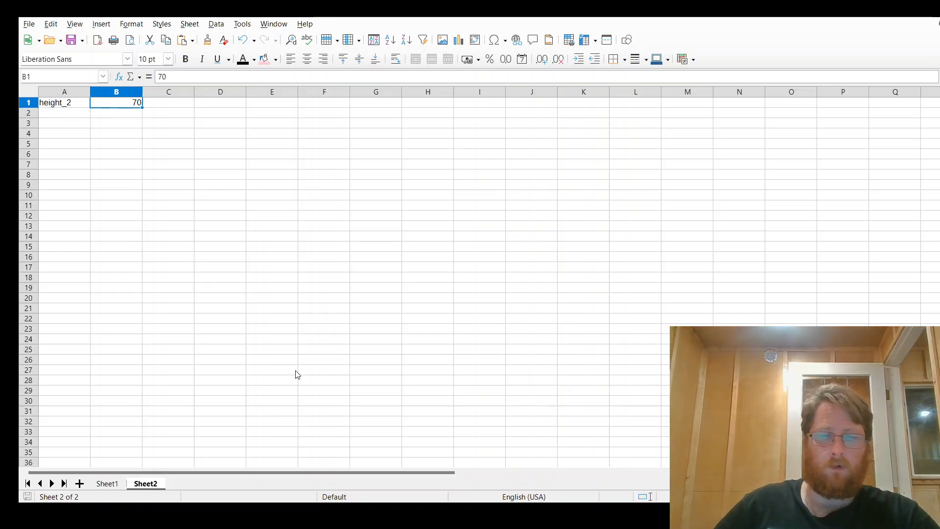